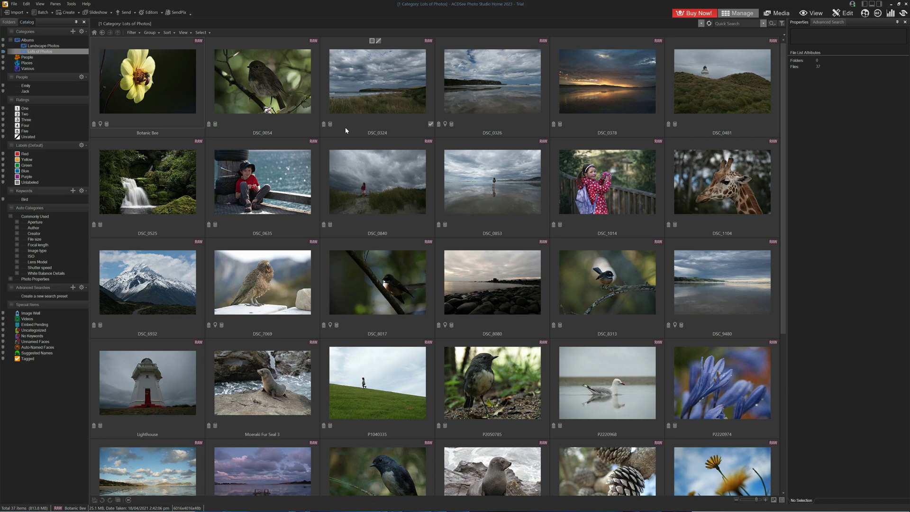
Look through the Lots of Photos album, view the folder tree, and return to the catalog
scroll(394, 173, "down", 2)
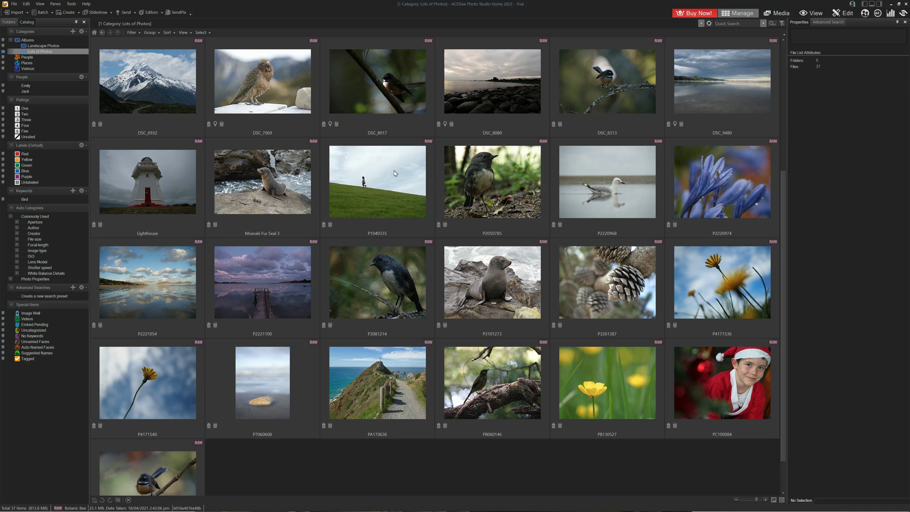
scroll(395, 173, "up", 2)
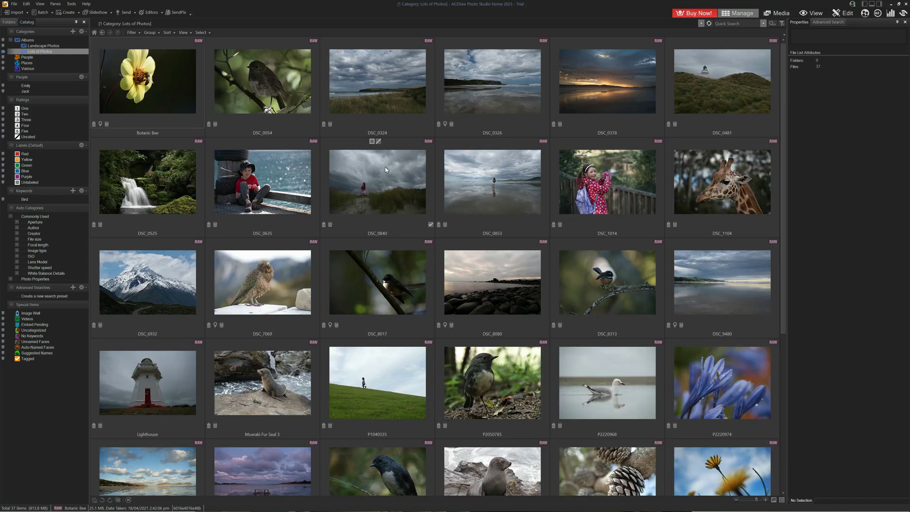
left_click(8, 23)
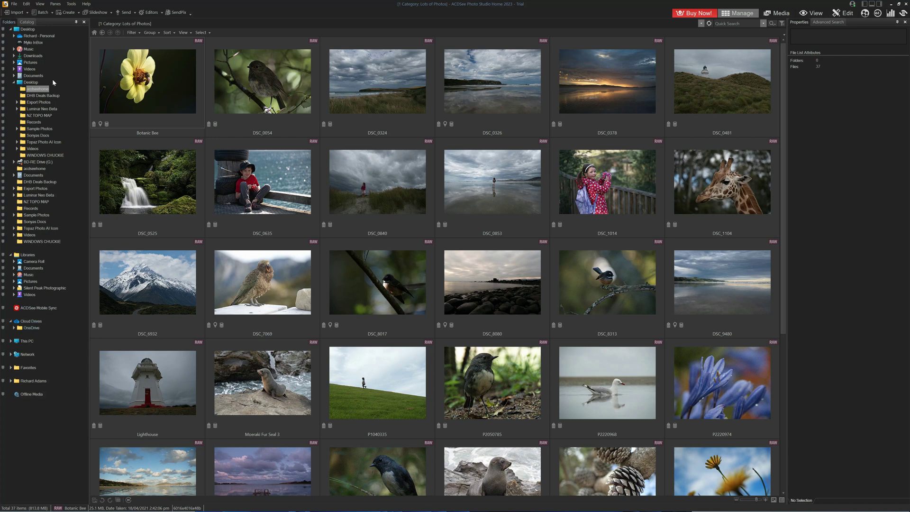
left_click(29, 22)
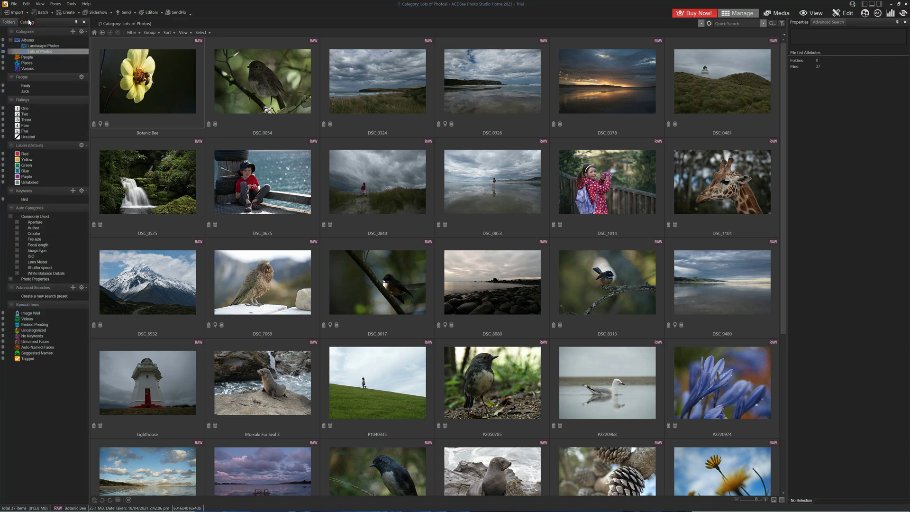
View the photos in the Landscape Photos album and go back to the Lots of Photos album
left_click_drag(47, 56, 64, 47)
left_click(39, 46)
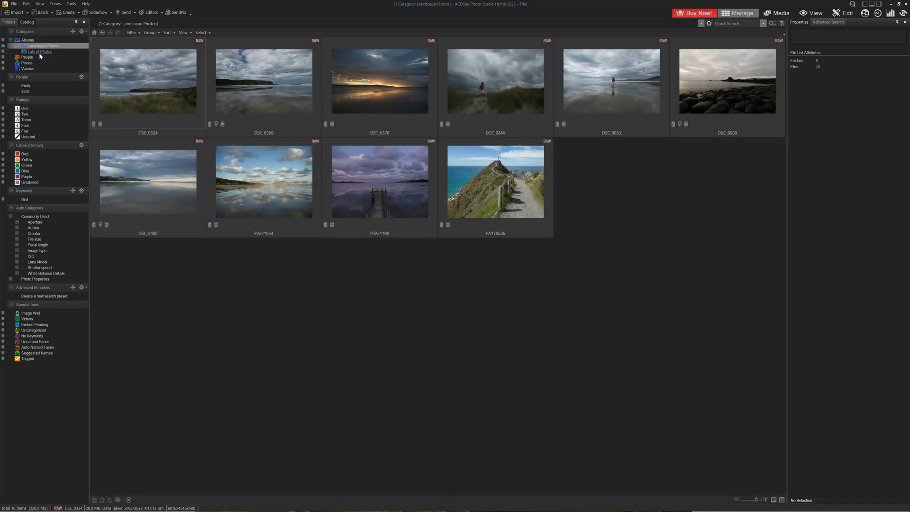
left_click(39, 52)
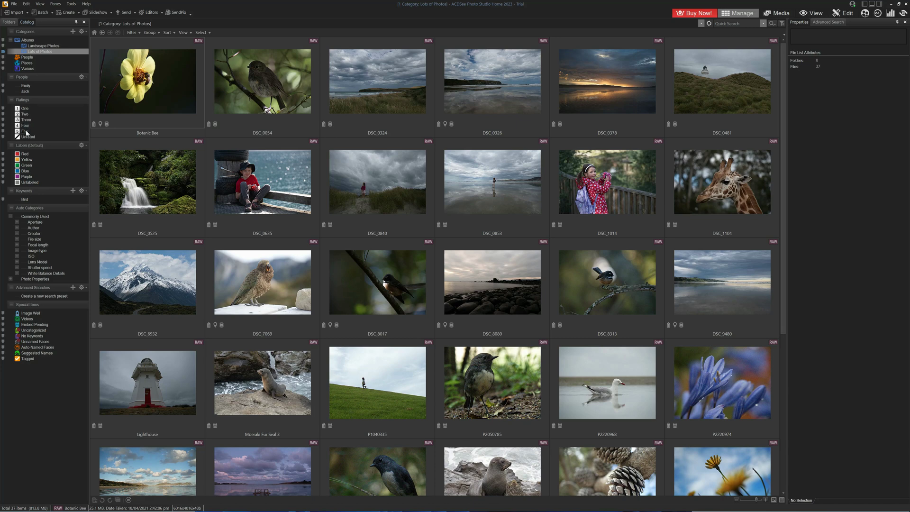
List the photos with the Bird keyword, then those in the f/2.8 aperture auto category
left_click(25, 200)
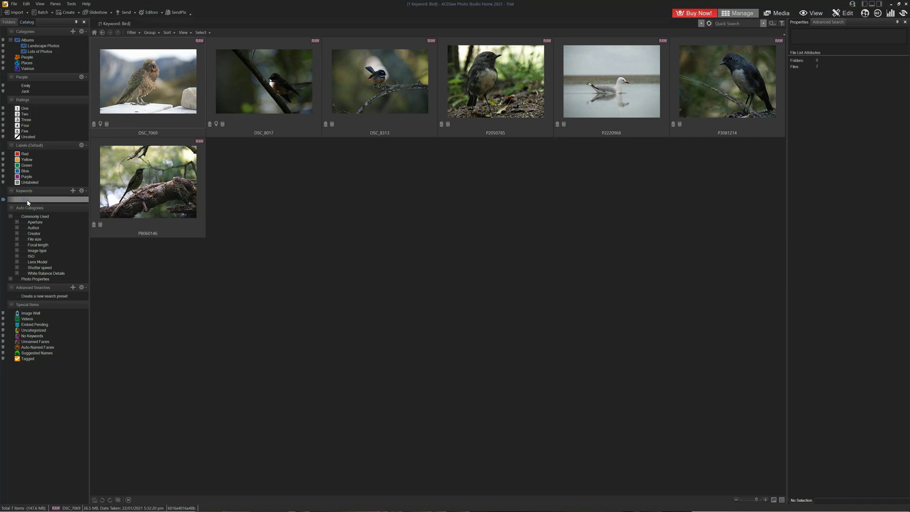
left_click(17, 223)
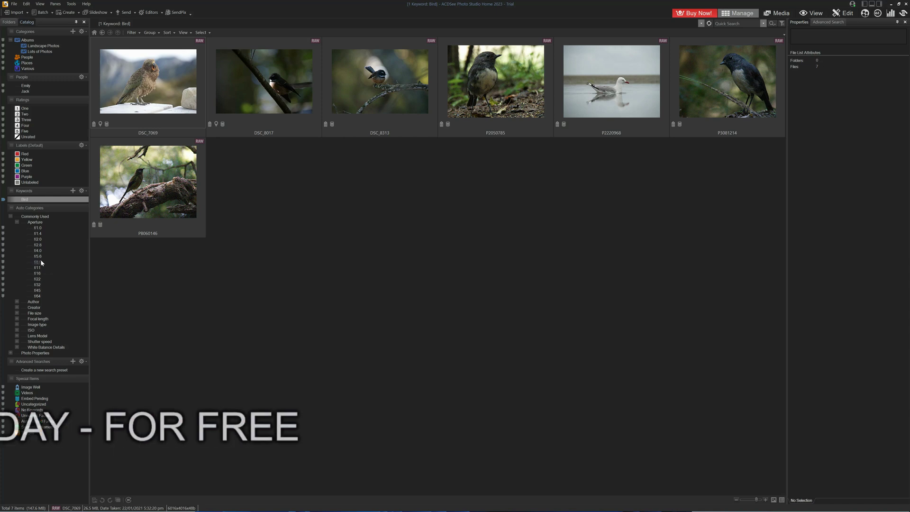
left_click(40, 243)
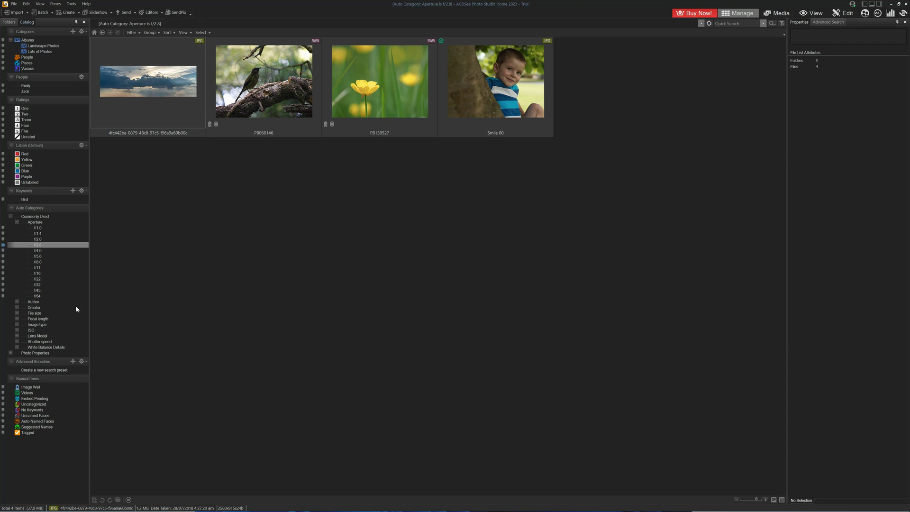
Display the Lots of Photos album again
left_click(34, 46)
left_click(36, 55)
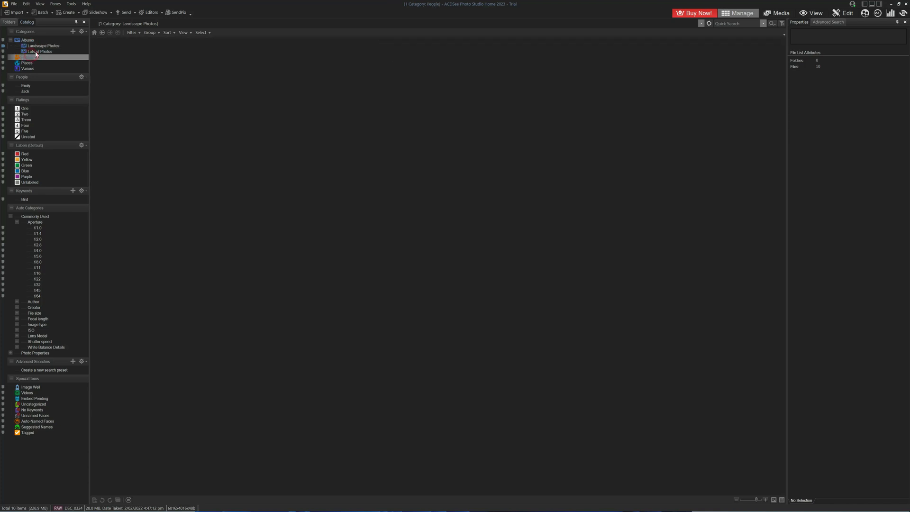
left_click(36, 52)
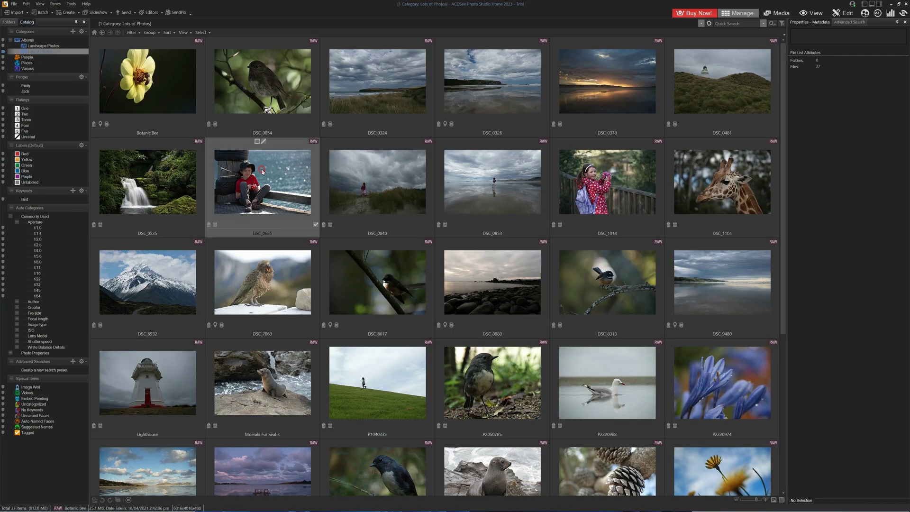
Open photo DSC_0635 of the seated boy and name his detected face with his first name
double_click(263, 172)
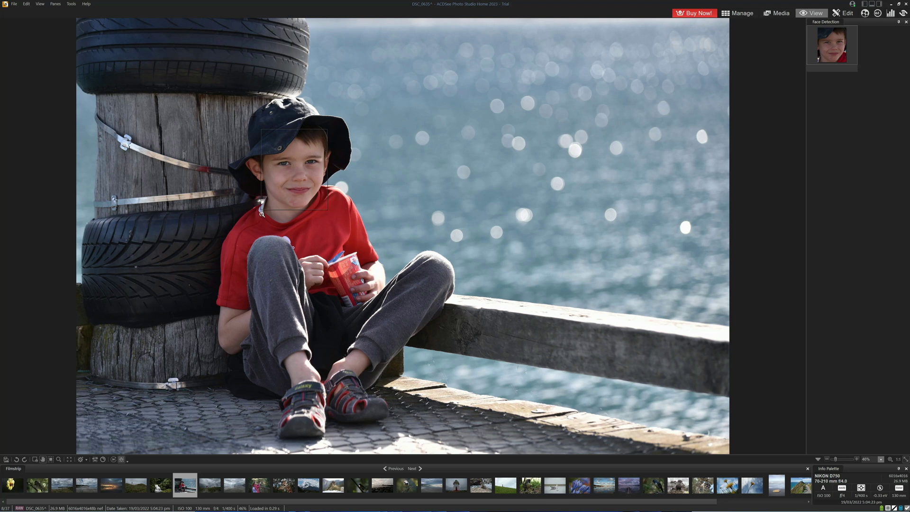
left_click(831, 69)
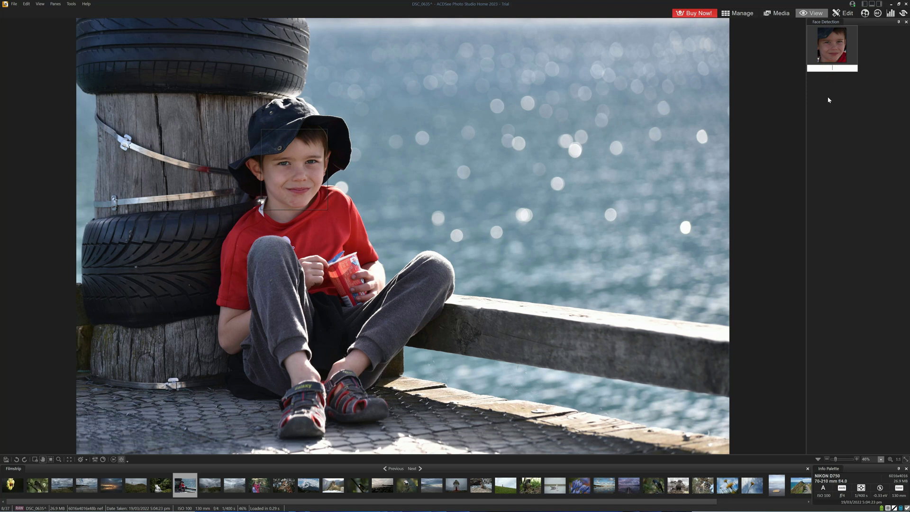
key("Caps_Lock")
type("Jack")
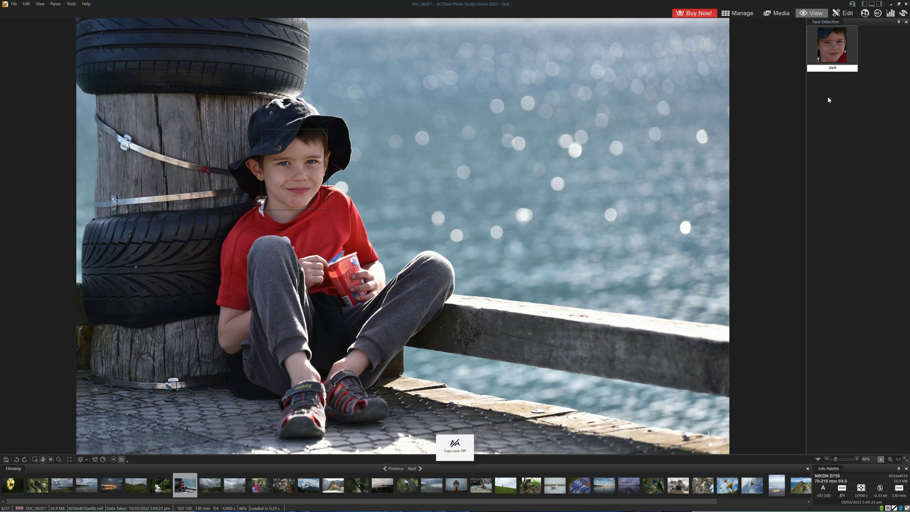
key("Return")
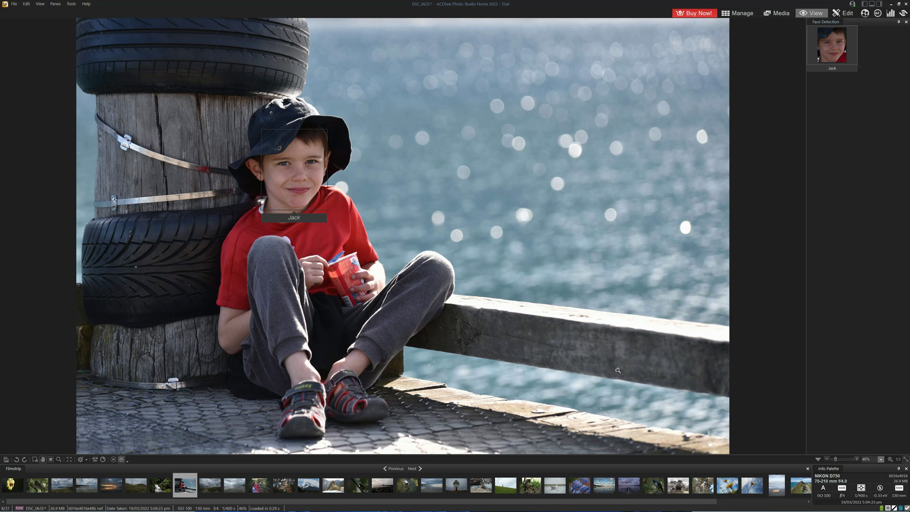
View the mountain photo DSC_6932 for face detection and return to the album's thumbnails
left_click(309, 489)
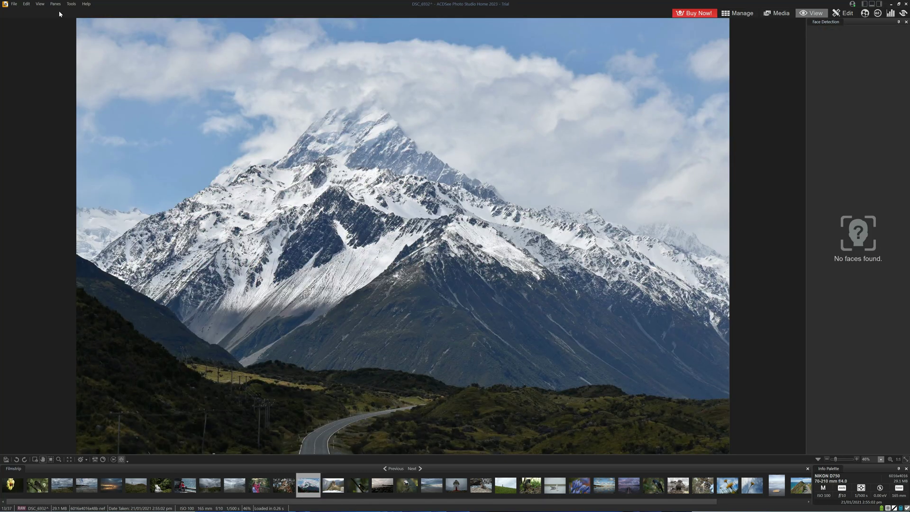
left_click(56, 5)
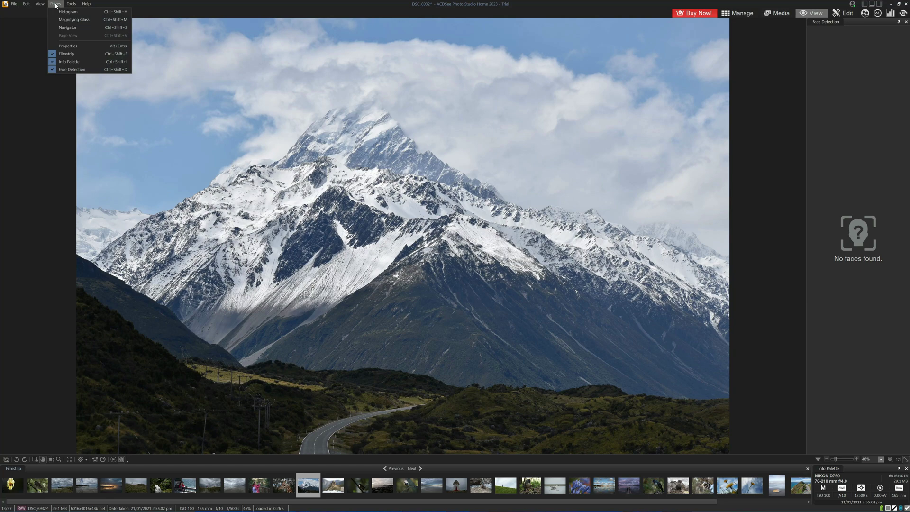
left_click(47, 4)
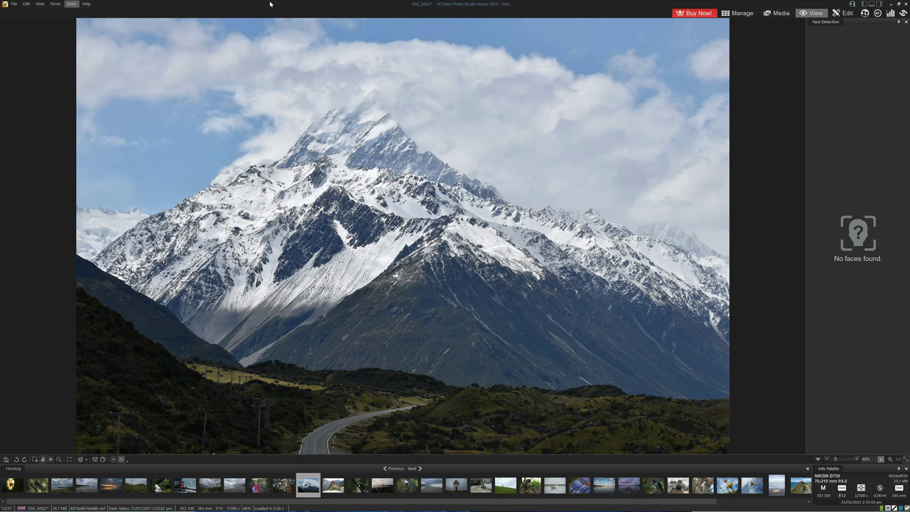
left_click(72, 4)
key("Escape")
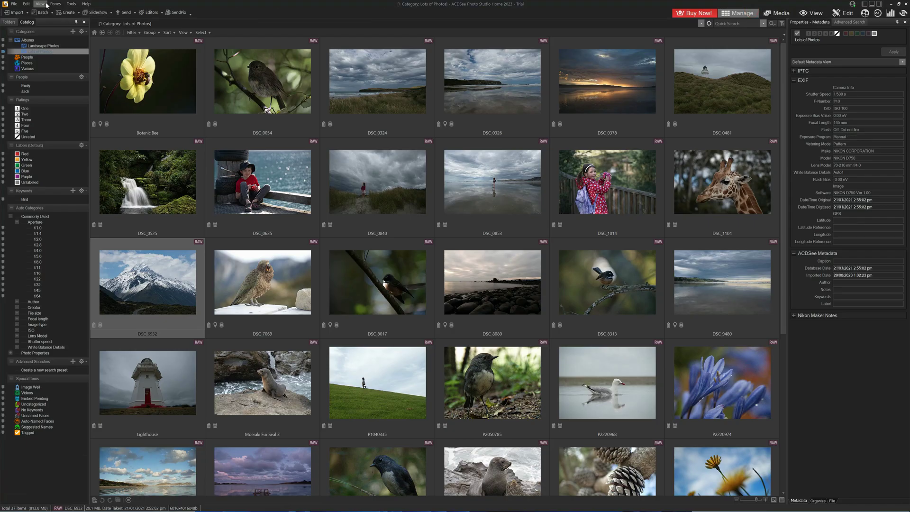
Show the map, place photos DSC_0525, DSC_0635, DSC_0840 and DSC_0853 at Gore, and save their locations
left_click(56, 4)
left_click(71, 80)
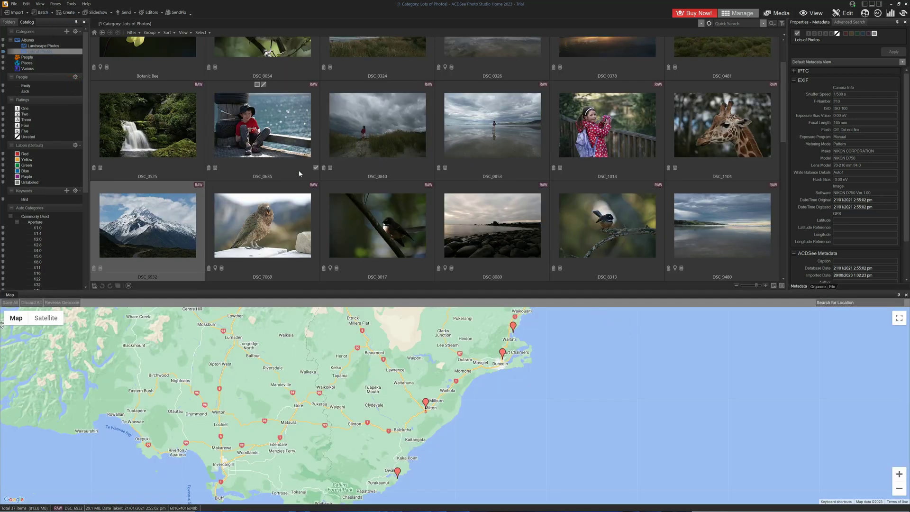
left_click(253, 125)
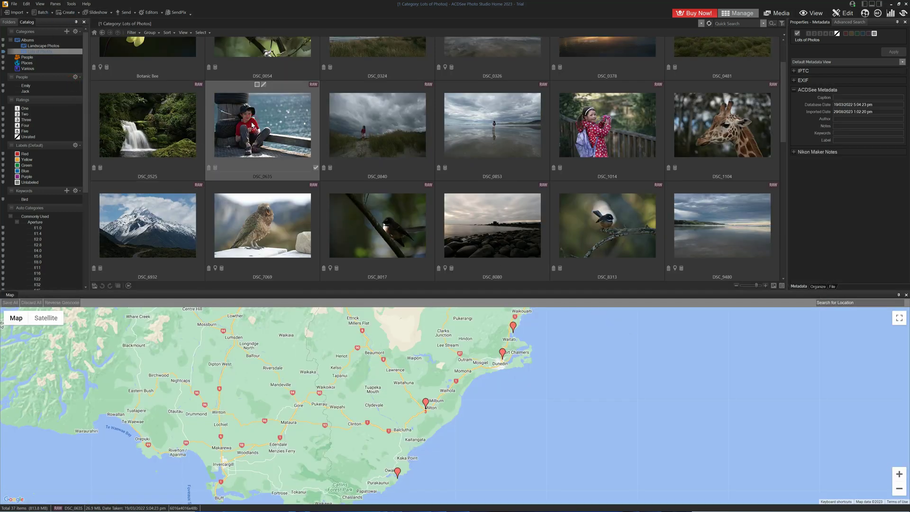
left_click(153, 127, "ctrl")
left_click(377, 126, "ctrl")
left_click(480, 135, "ctrl")
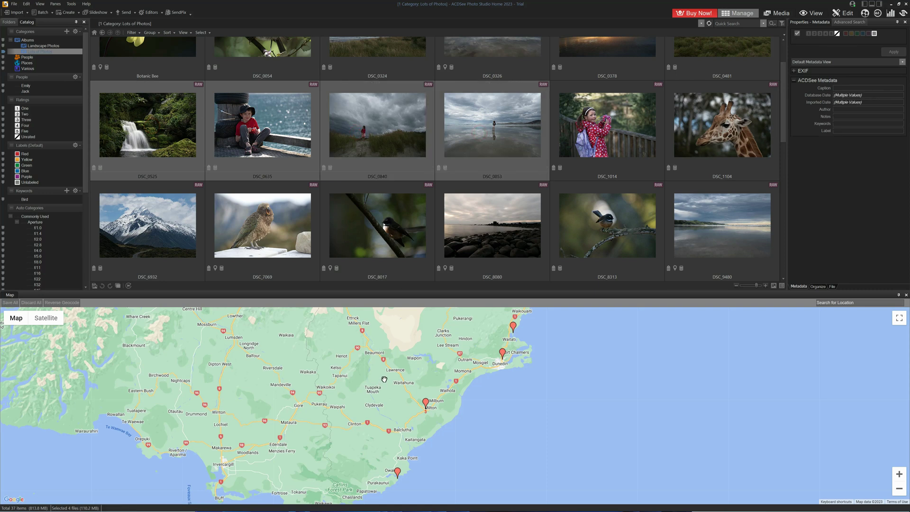
left_click_drag(375, 110, 298, 404)
left_click(8, 304)
Examine the EXIF GPS data of DSC_0635 and the photos pinned at Dunedin and near Waitati
left_click(262, 125)
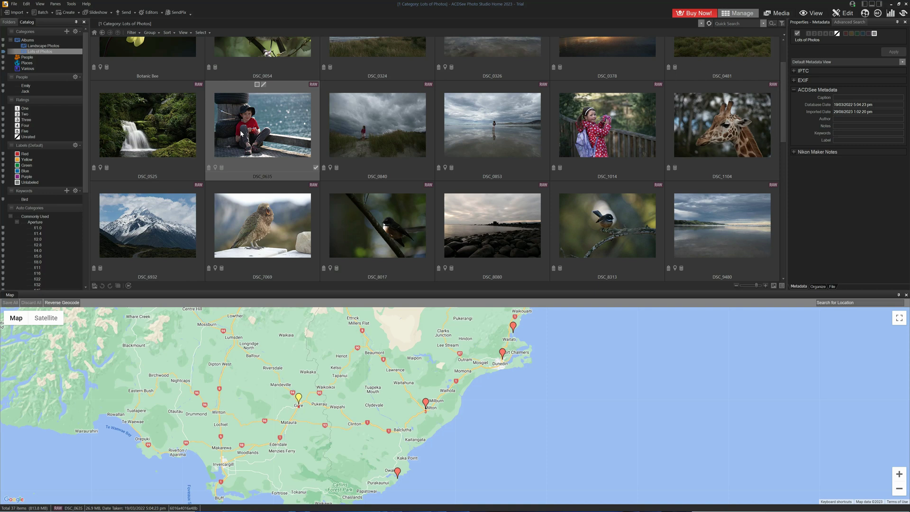
left_click(794, 81)
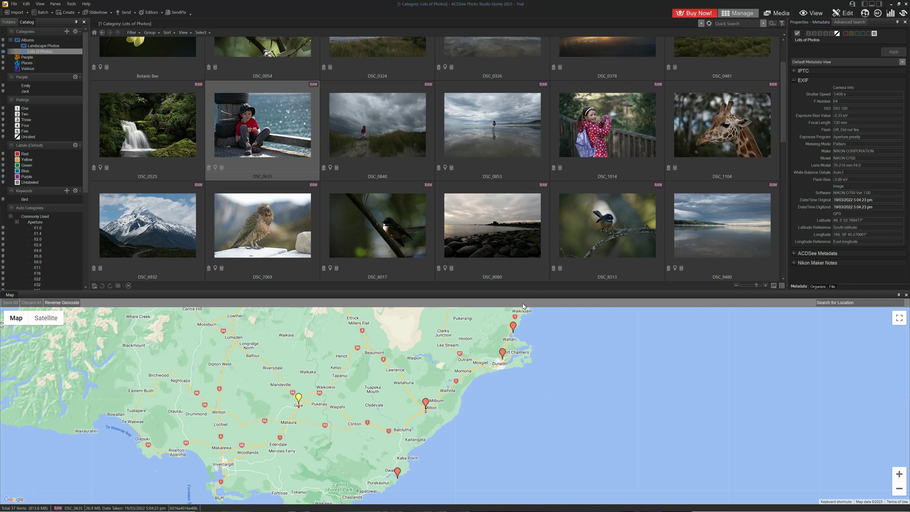
left_click(503, 354)
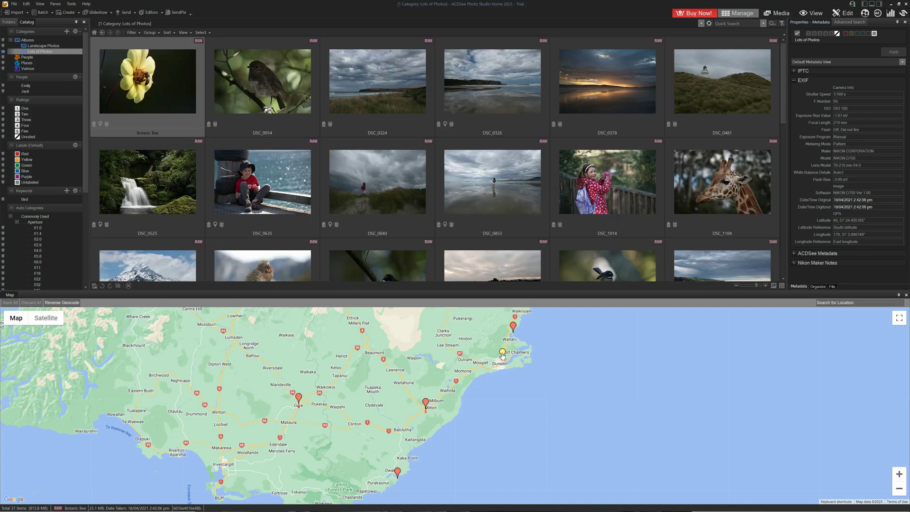
left_click(513, 327)
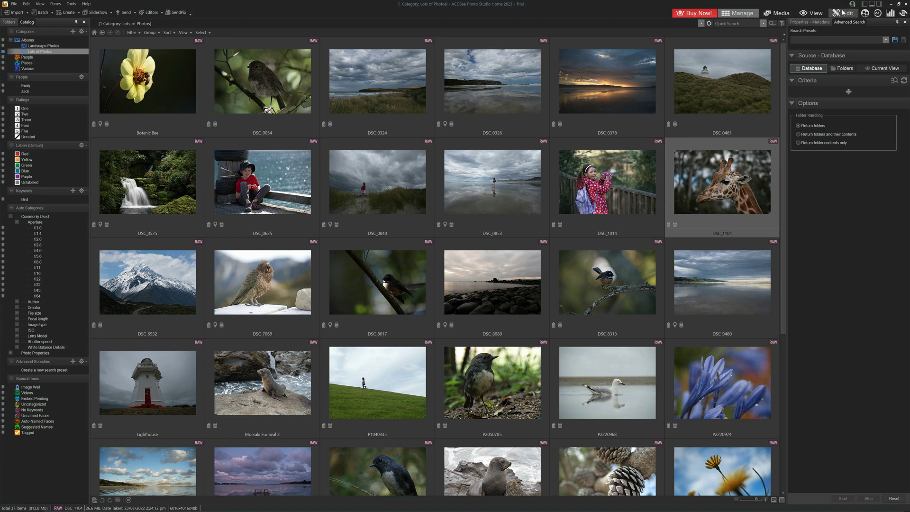
Open the giraffe photo DSC_1104 for editing, accepting 8-bit output, and apply an Exposure value of 16
left_click(843, 12)
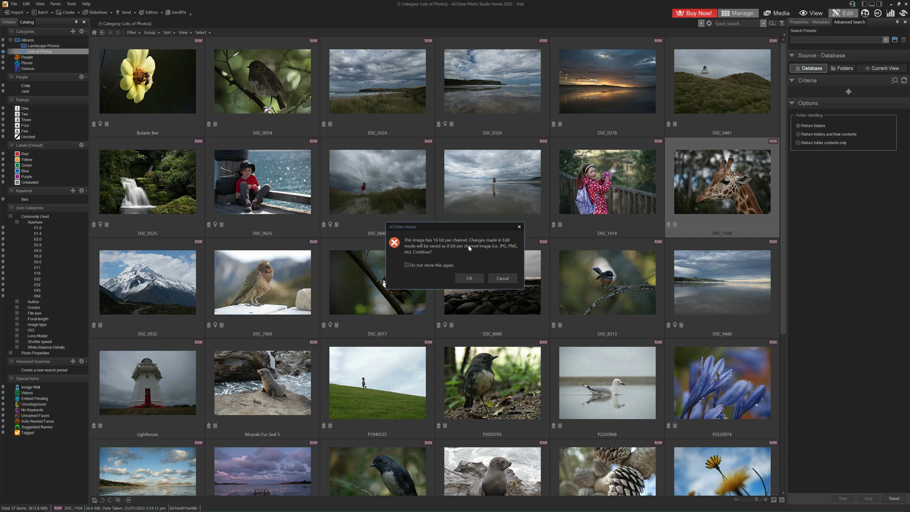
left_click(469, 278)
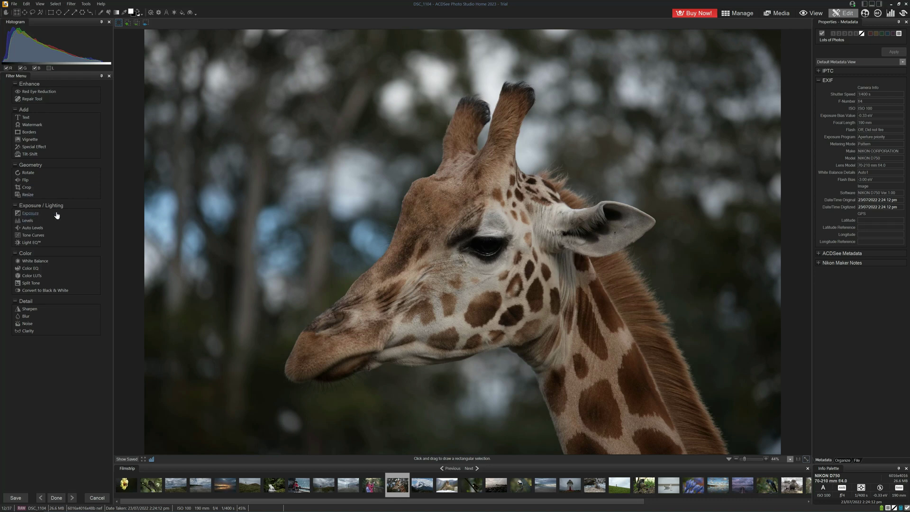
left_click(27, 214)
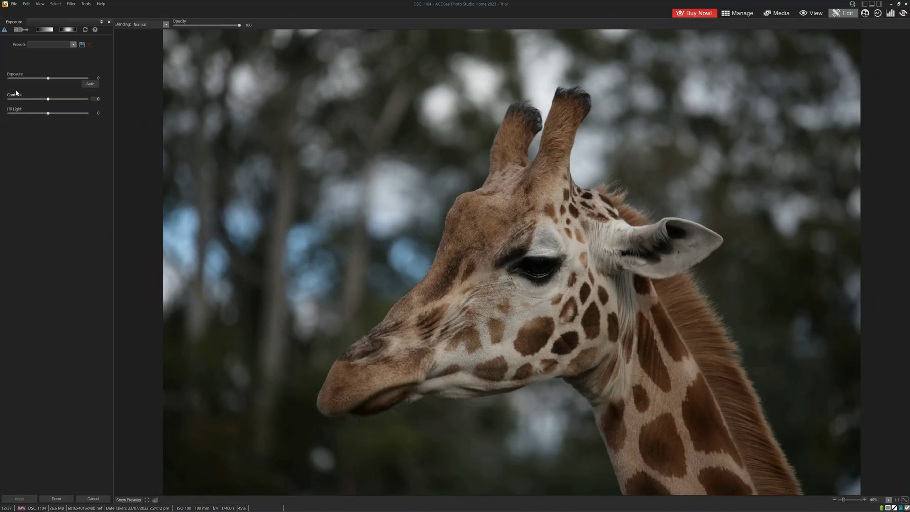
left_click_drag(56, 78, 55, 82)
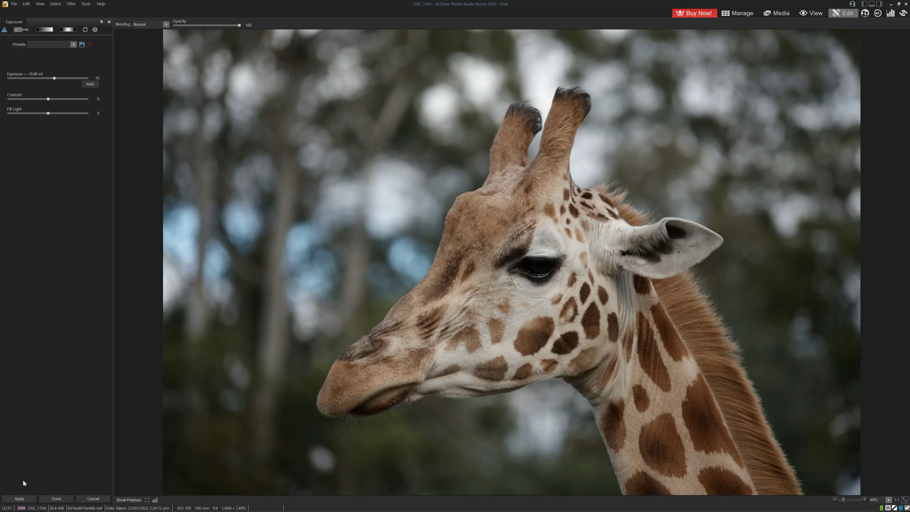
left_click(23, 500)
left_click(56, 499)
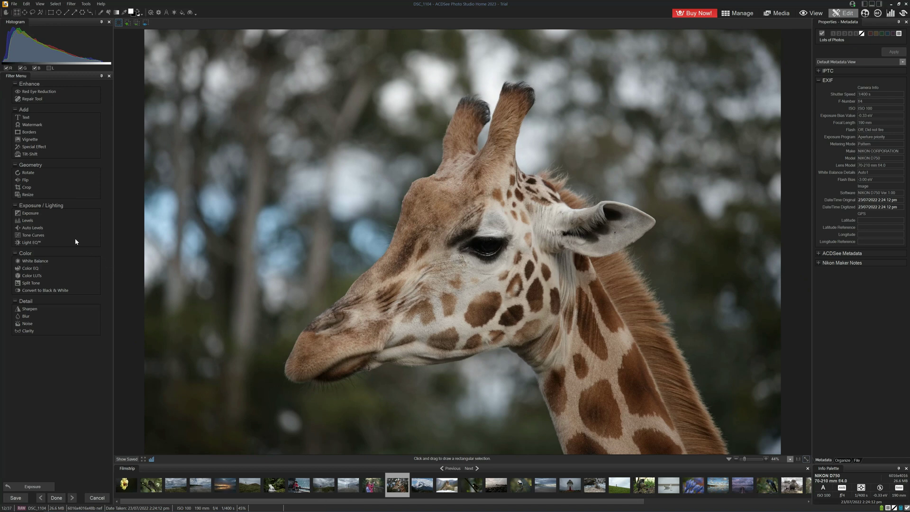
Increase the orange saturation of the giraffe photo with Color EQ and accept the adjustment
left_click(27, 268)
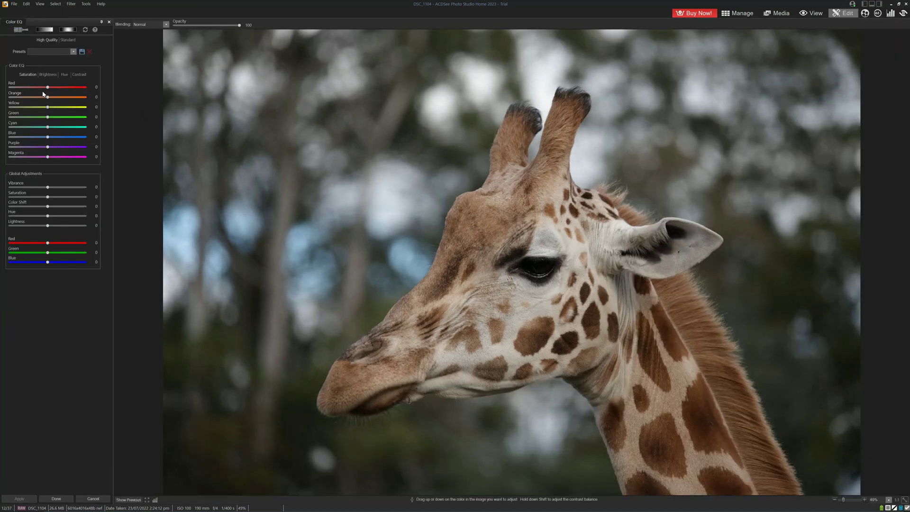
left_click_drag(46, 117, 60, 97)
left_click(56, 500)
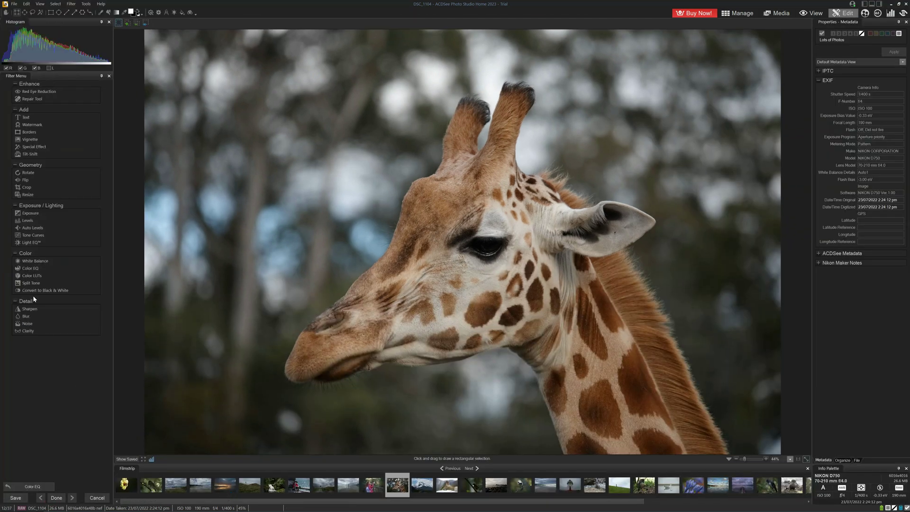
Apply an S-shaped RGB tone curve to the giraffe photo, raising the highlights and lowering the shadows
left_click(32, 236)
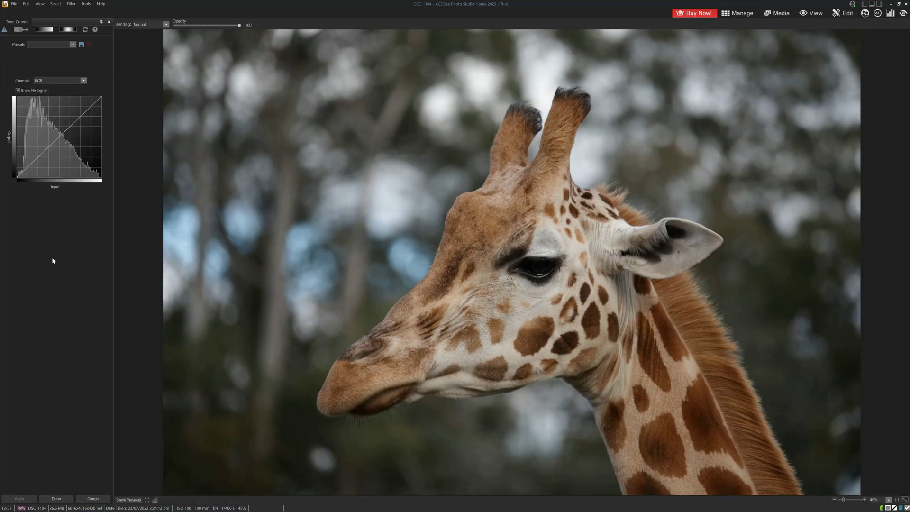
left_click(71, 118)
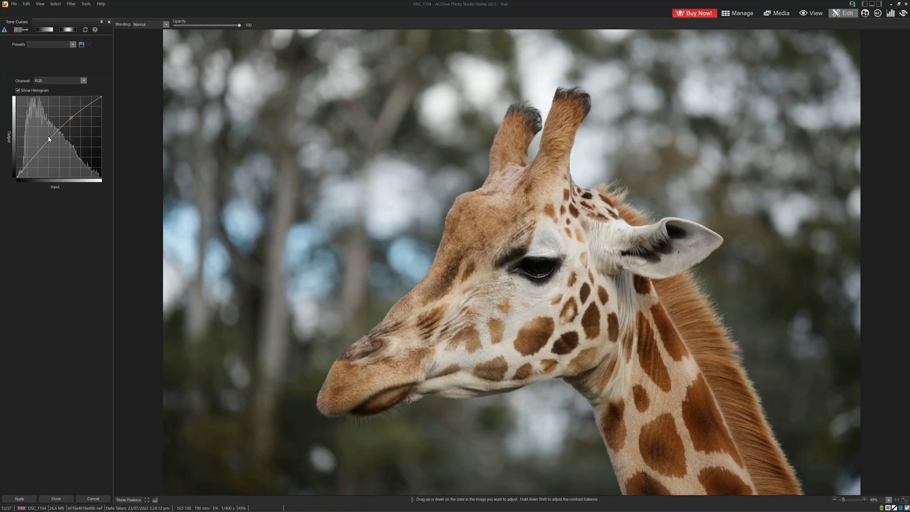
left_click_drag(37, 151, 38, 158)
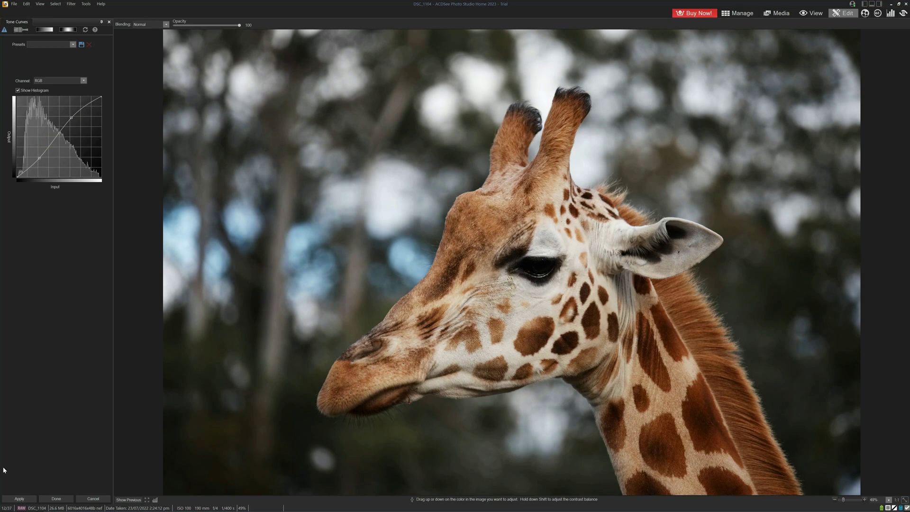
left_click(19, 498)
left_click(56, 499)
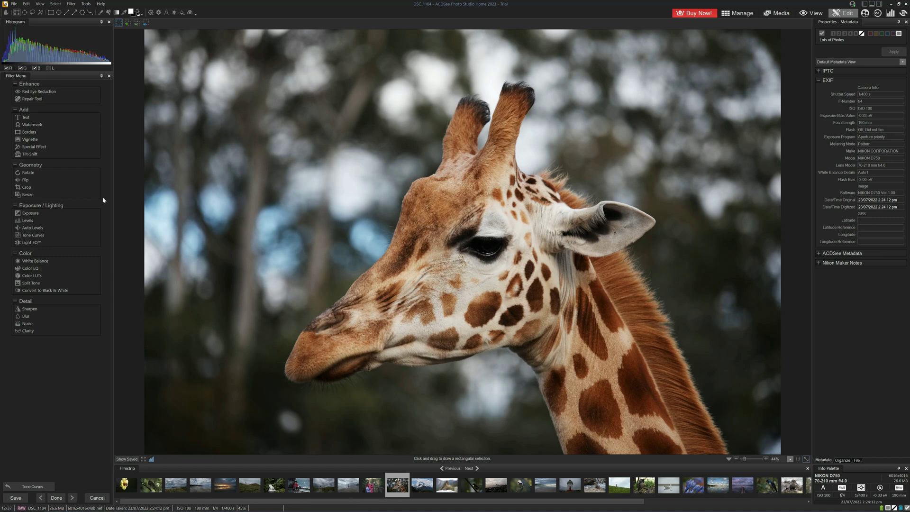
left_click(33, 237)
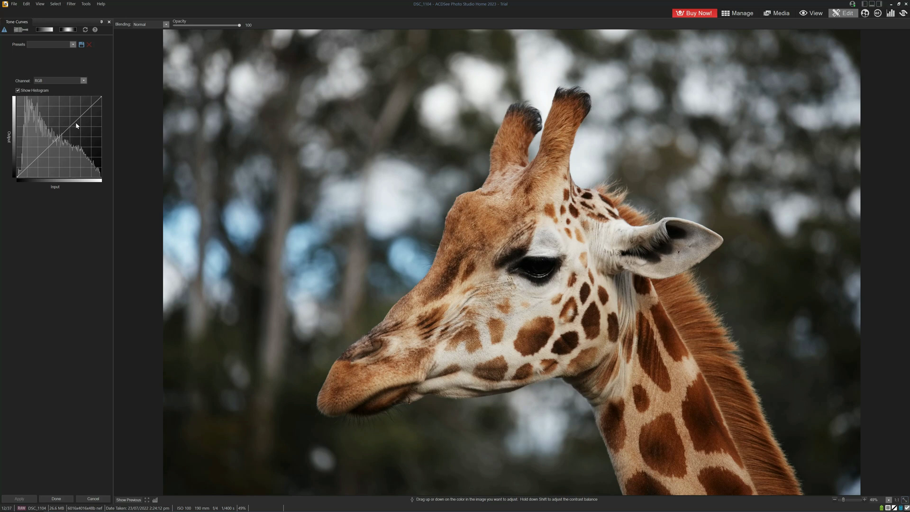
left_click_drag(78, 119, 70, 115)
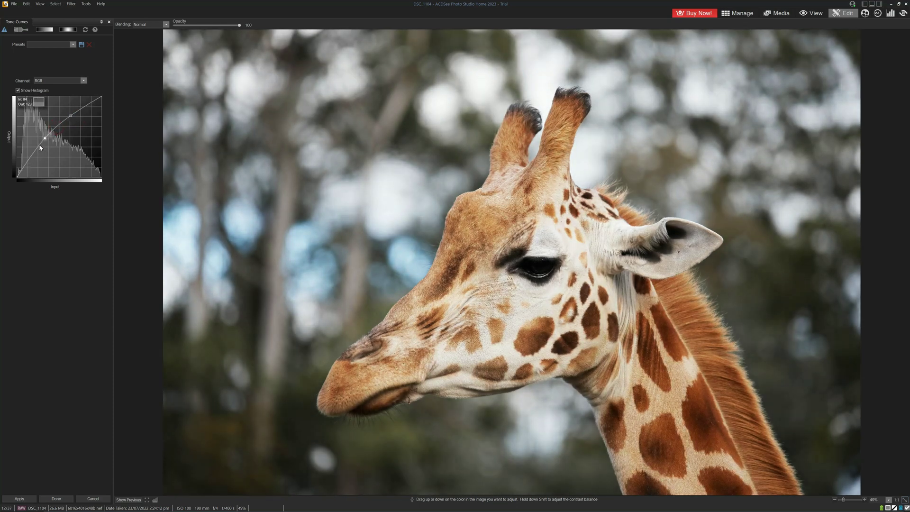
left_click_drag(33, 153, 33, 167)
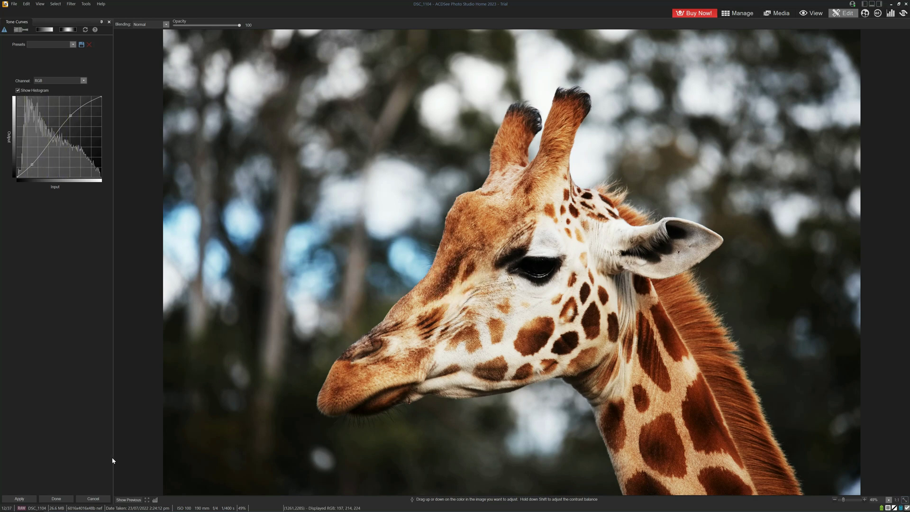
left_click(100, 497)
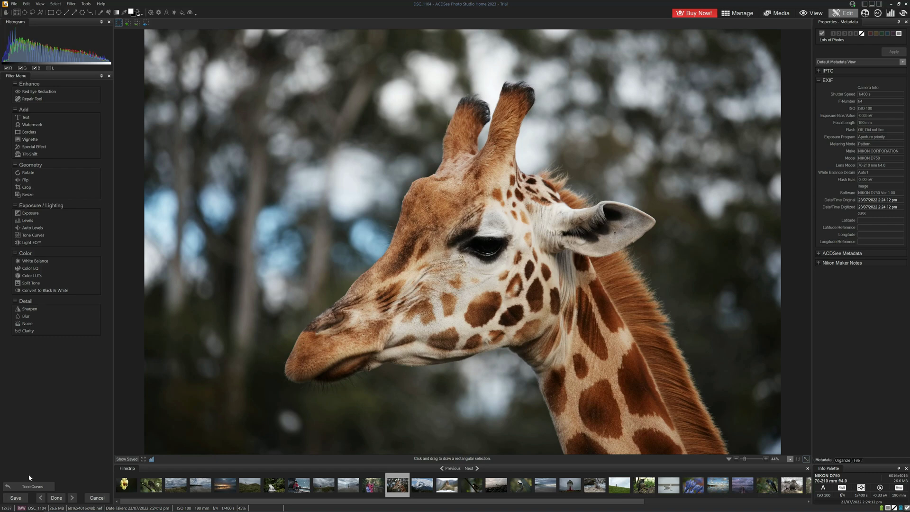
Undo the Tone Curves, Color EQ and Exposure edits one by one, and redo all three
left_click(33, 488)
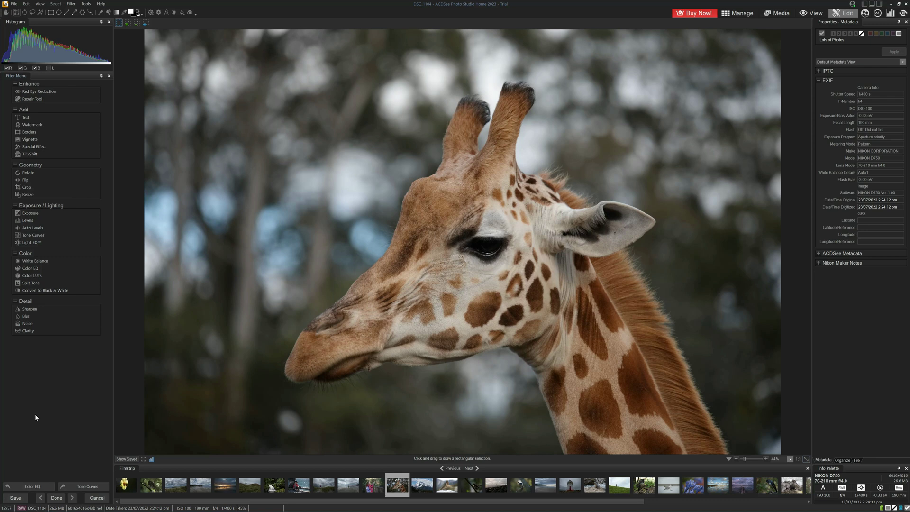
left_click(32, 489)
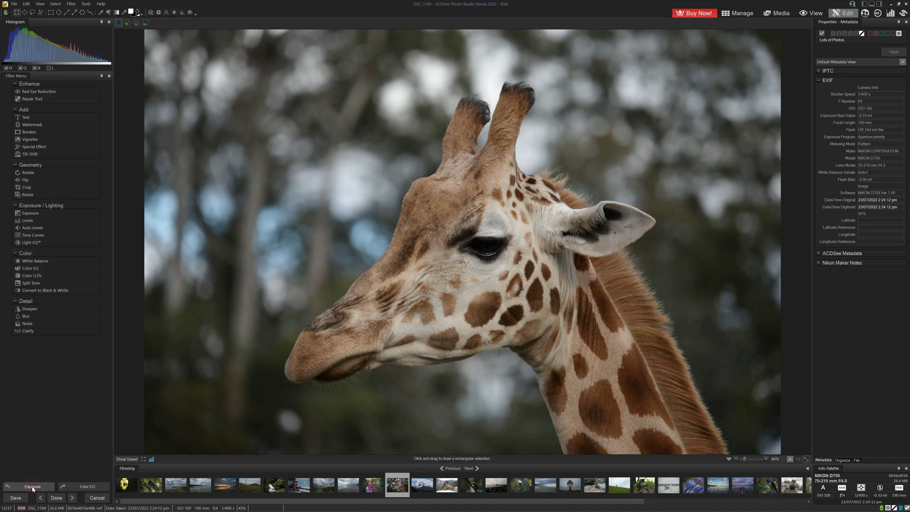
left_click(33, 488)
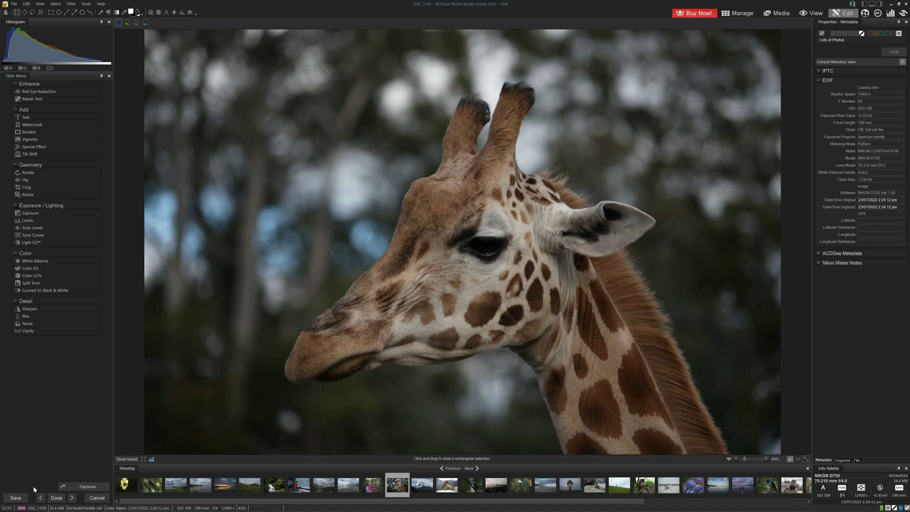
left_click(78, 488)
left_click(81, 489)
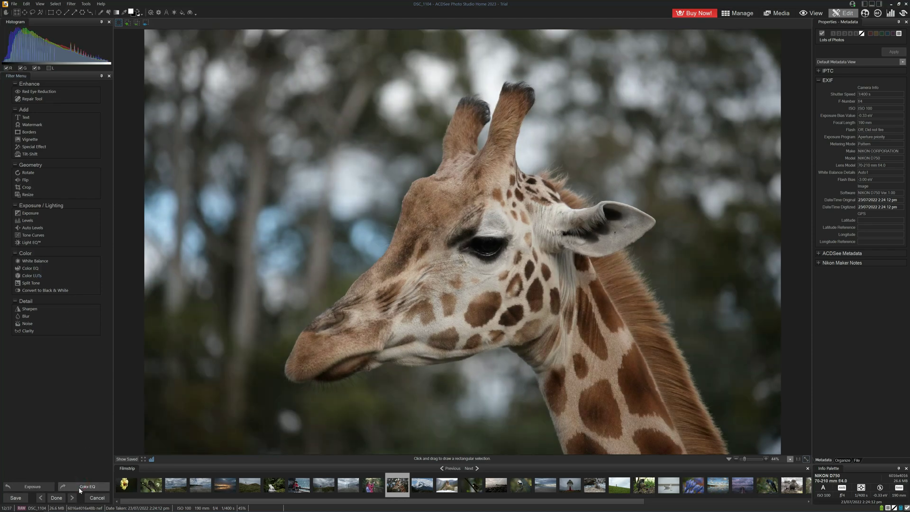
left_click(80, 489)
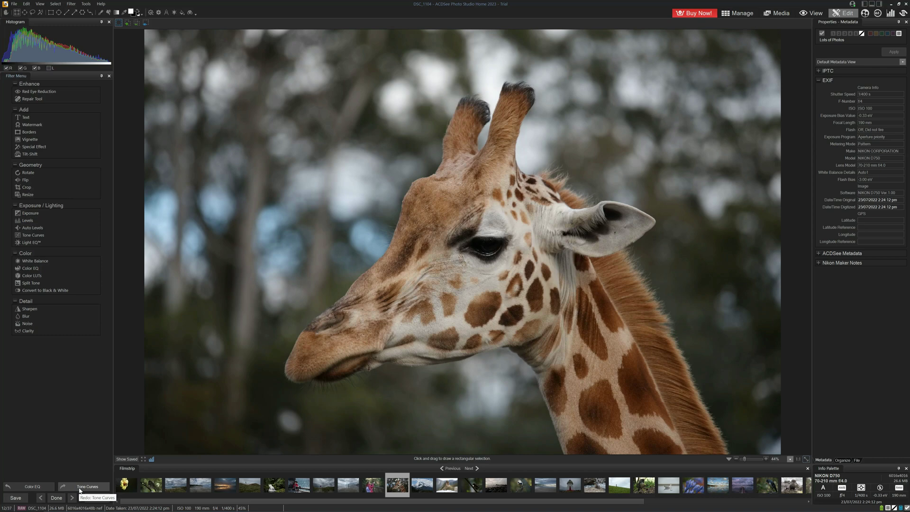
left_click(80, 488)
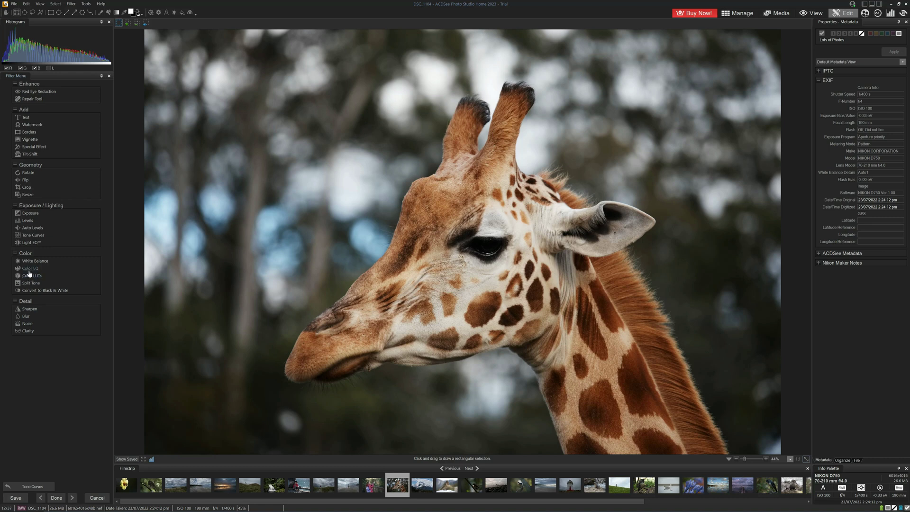
Open the special effects and preview the retro filters Seventies, Old, Purple Haze, Sepia and Somber on the giraffe photo
left_click(29, 154)
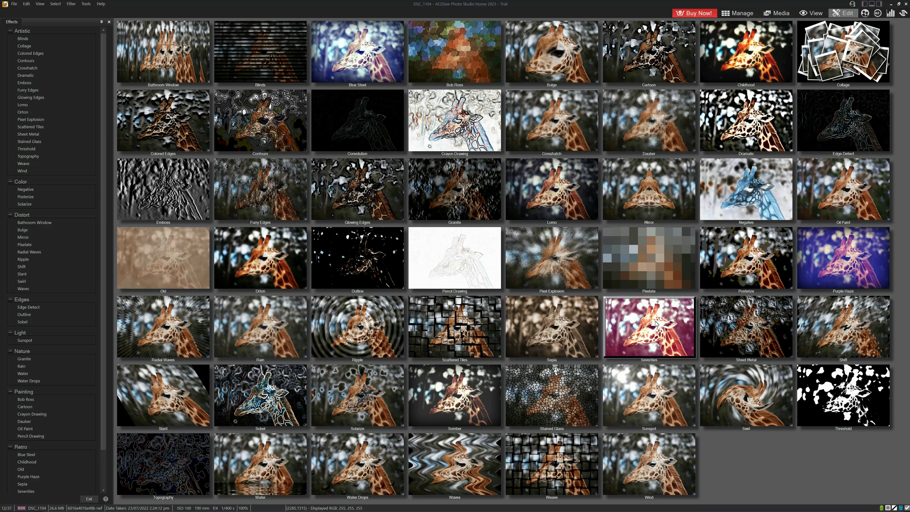
left_click(484, 391)
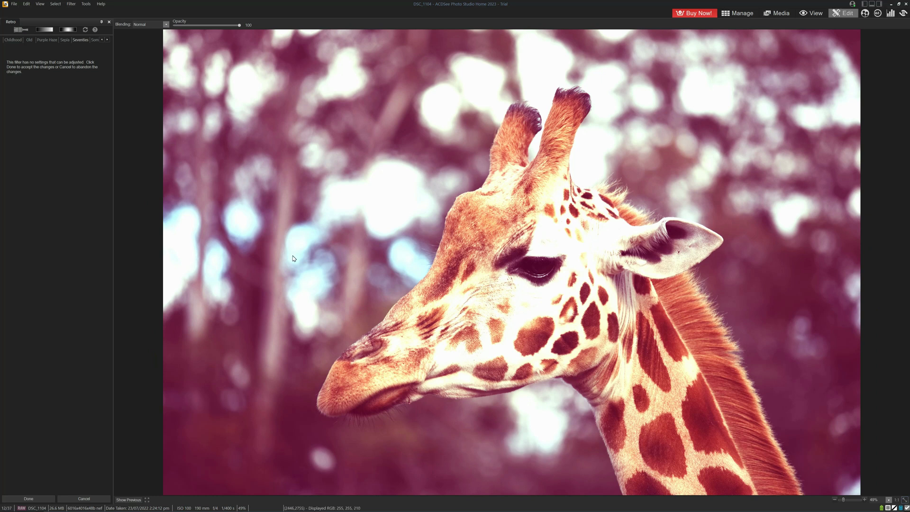
left_click(30, 41)
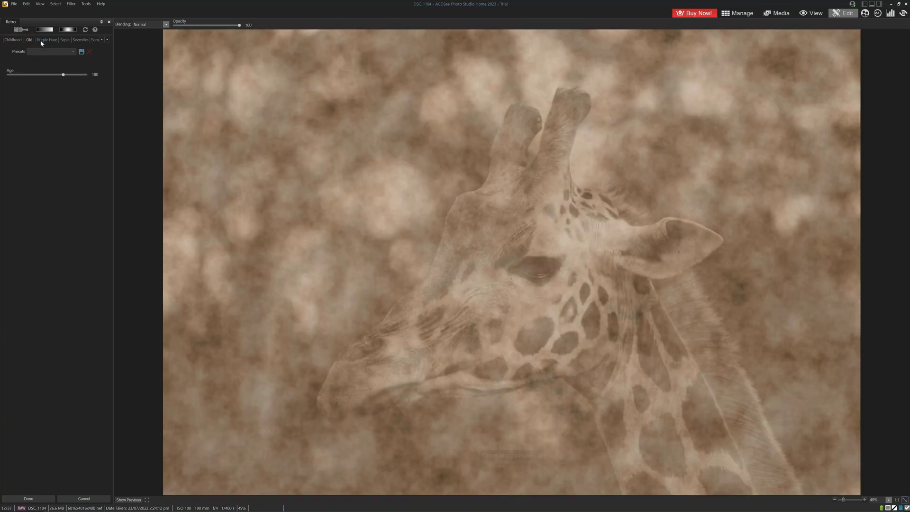
left_click(47, 40)
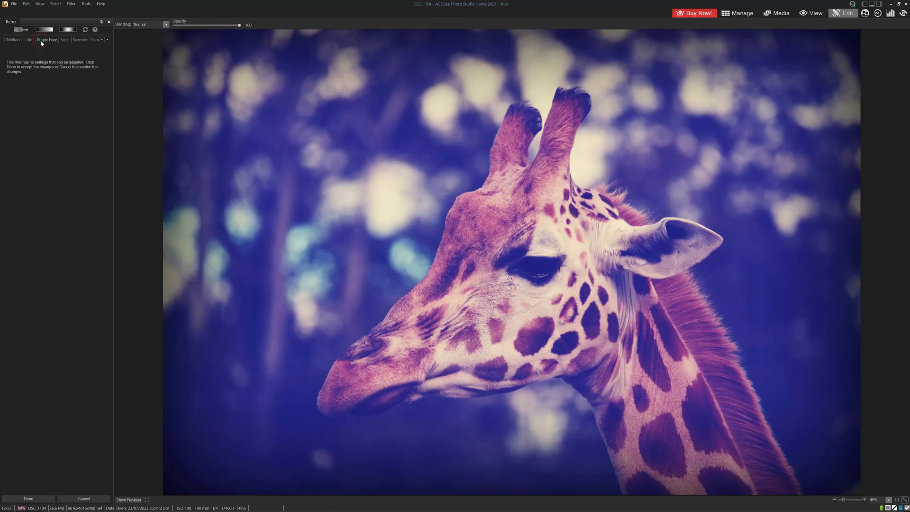
left_click(69, 40)
left_click(79, 41)
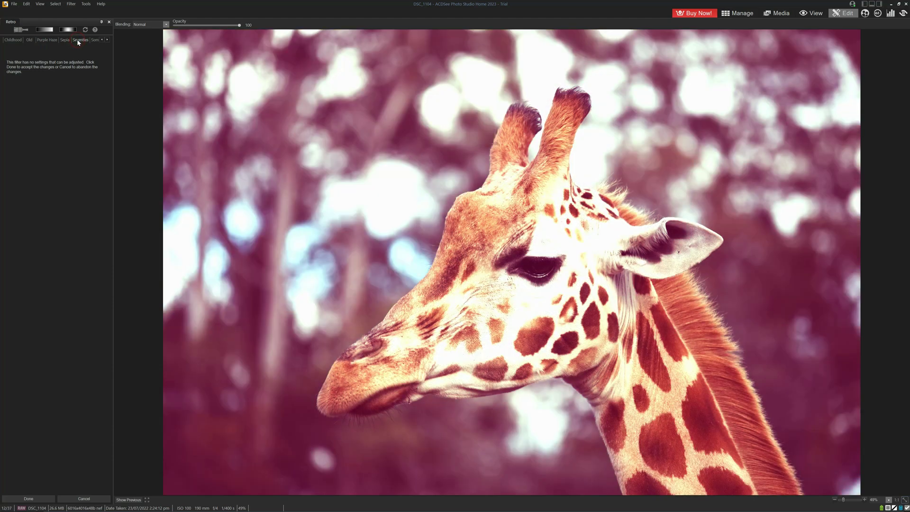
left_click(95, 40)
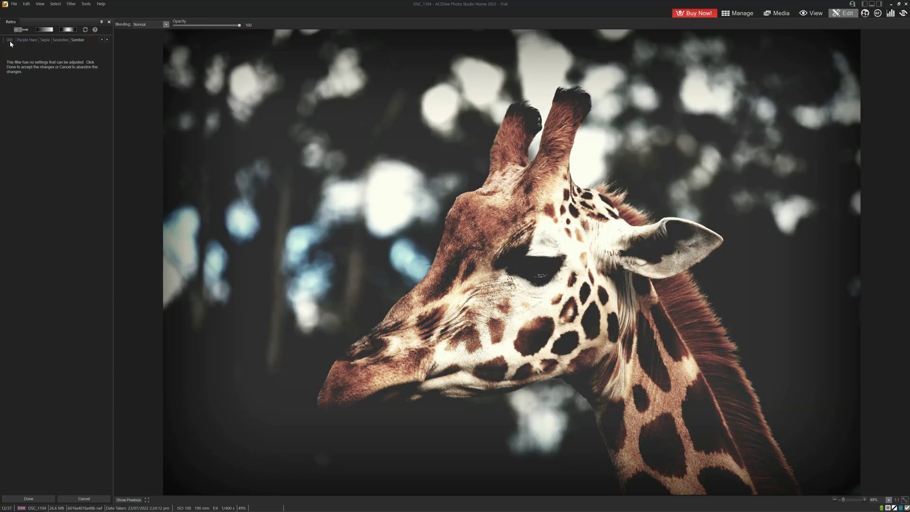
Apply the Old retro effect to the giraffe photo with Age set to 21
left_click(102, 40)
left_click(102, 40)
left_click(46, 41)
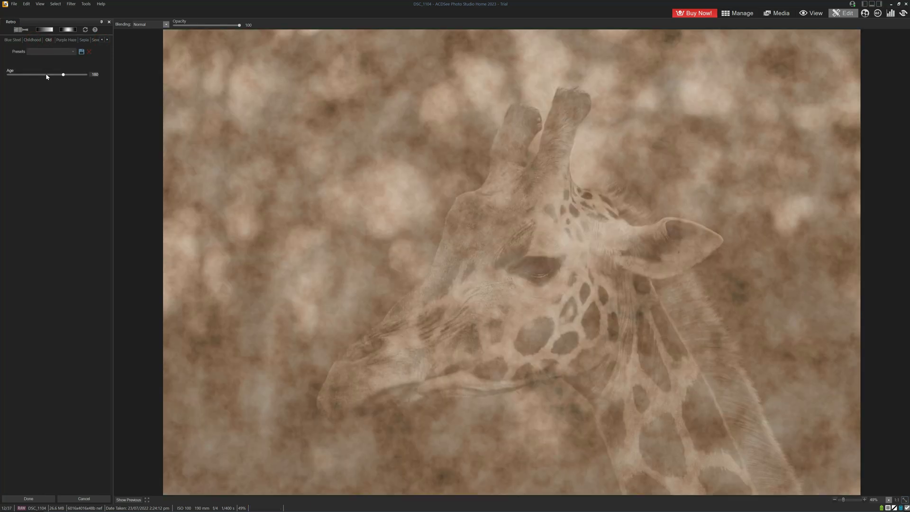
left_click(56, 75)
left_click_drag(70, 75, 77, 75)
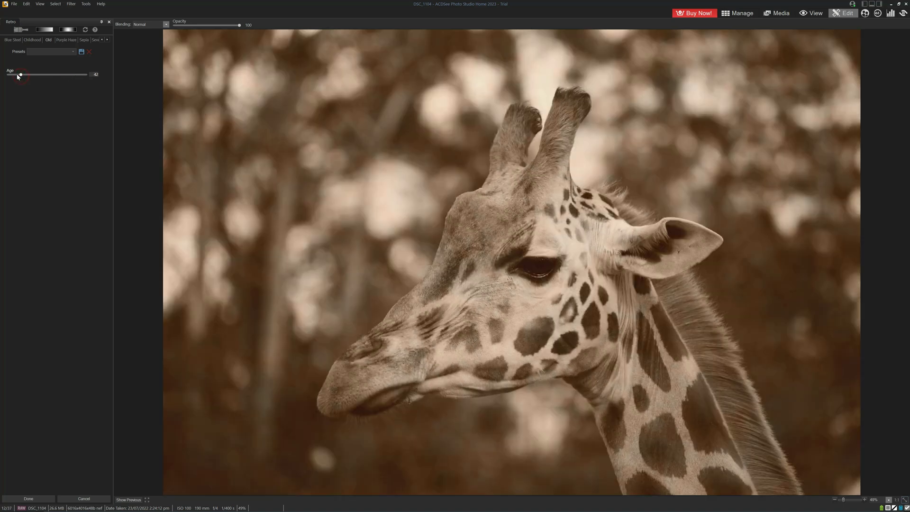
left_click(15, 75)
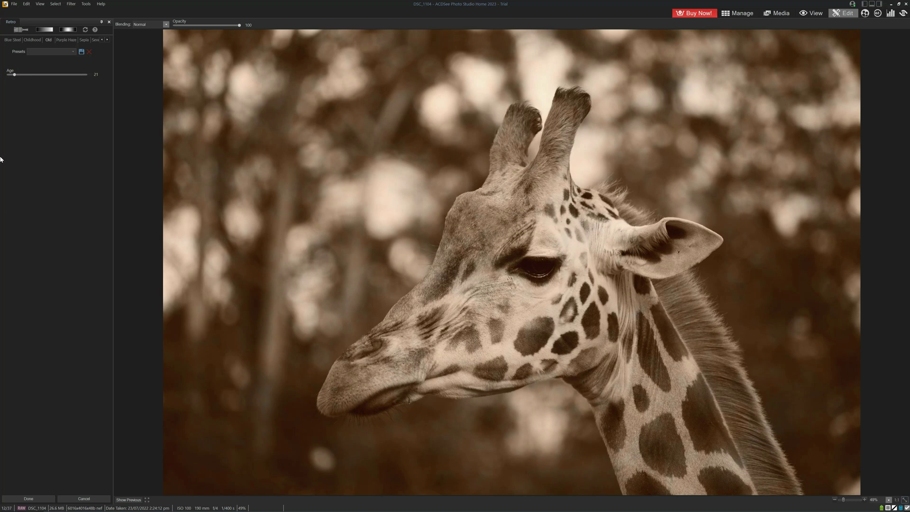
left_click(28, 499)
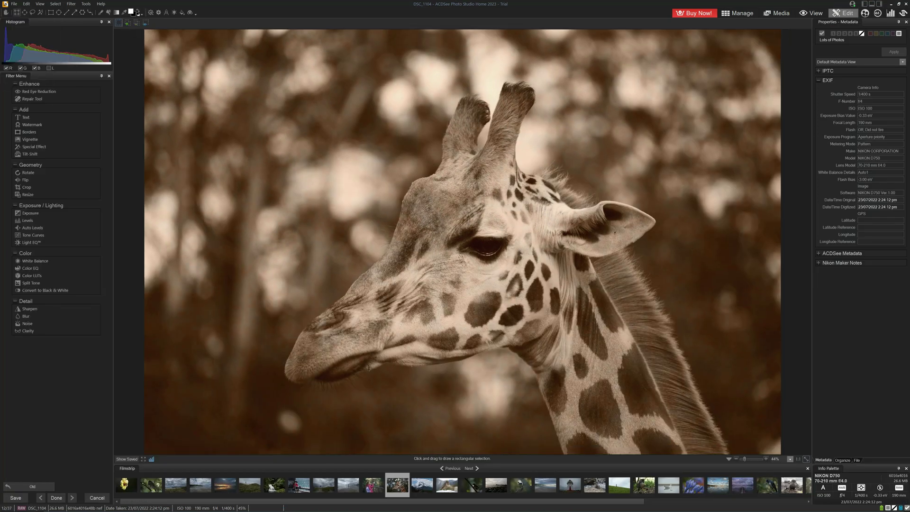
Add a straight white border of size 3 around the giraffe photo
left_click(29, 133)
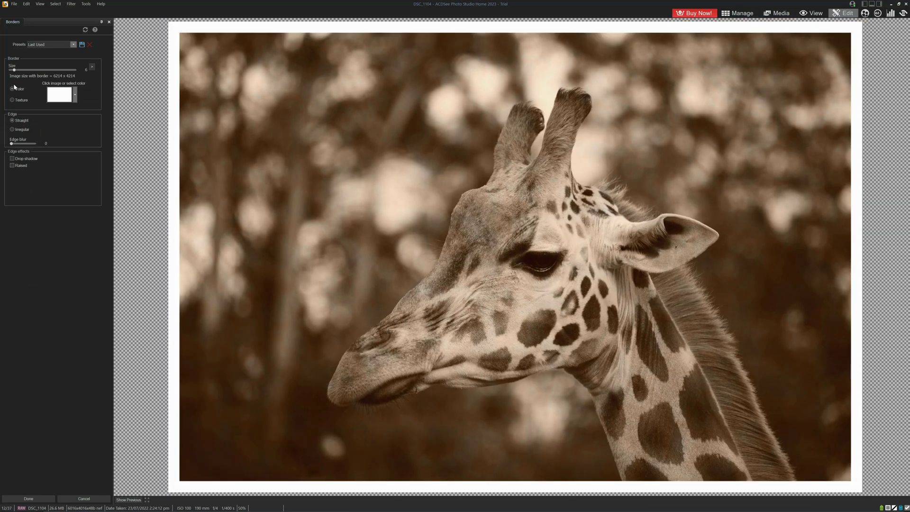
left_click(29, 71)
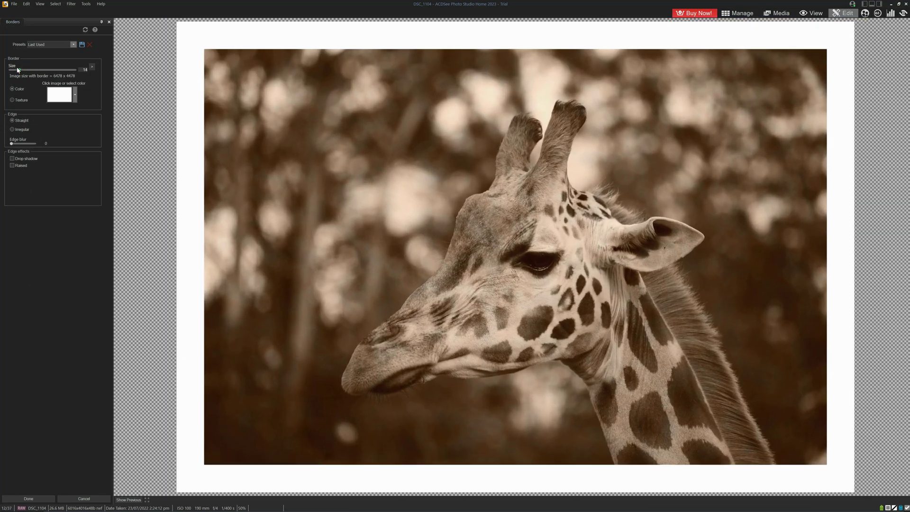
left_click_drag(17, 69, 11, 70)
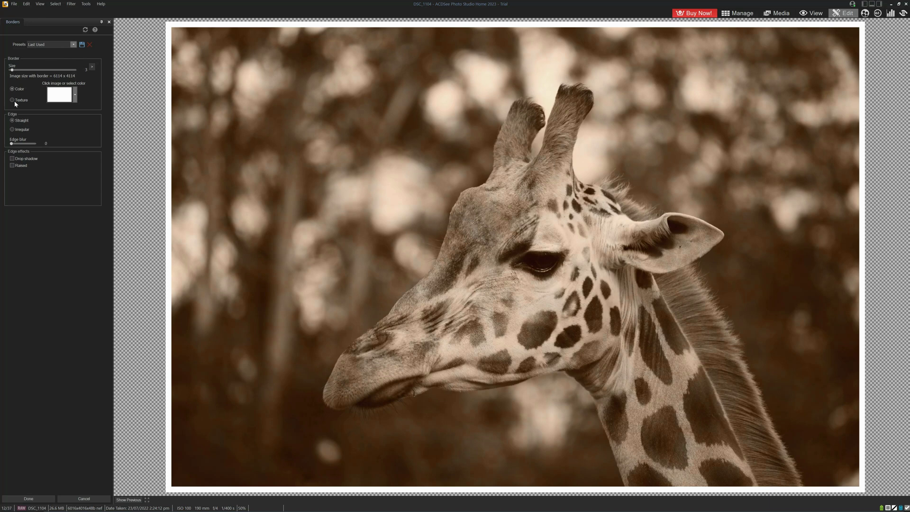
left_click(11, 499)
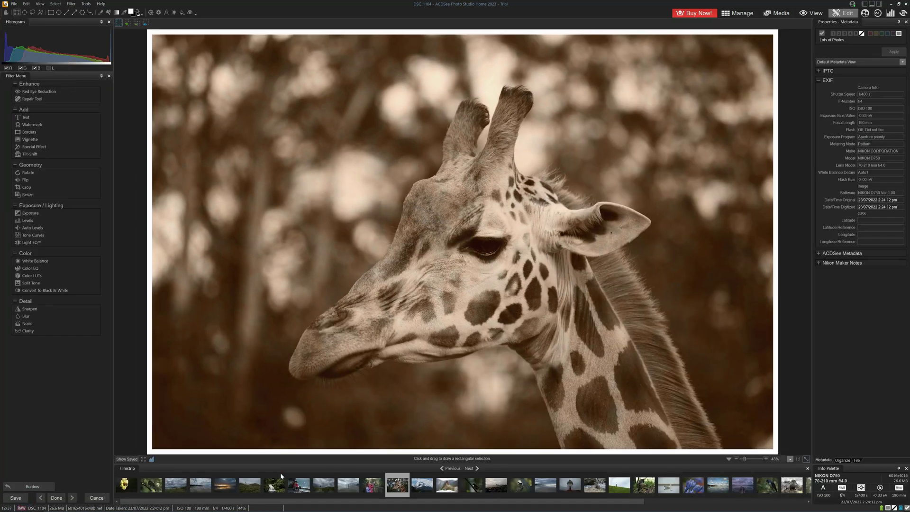
left_click(25, 117)
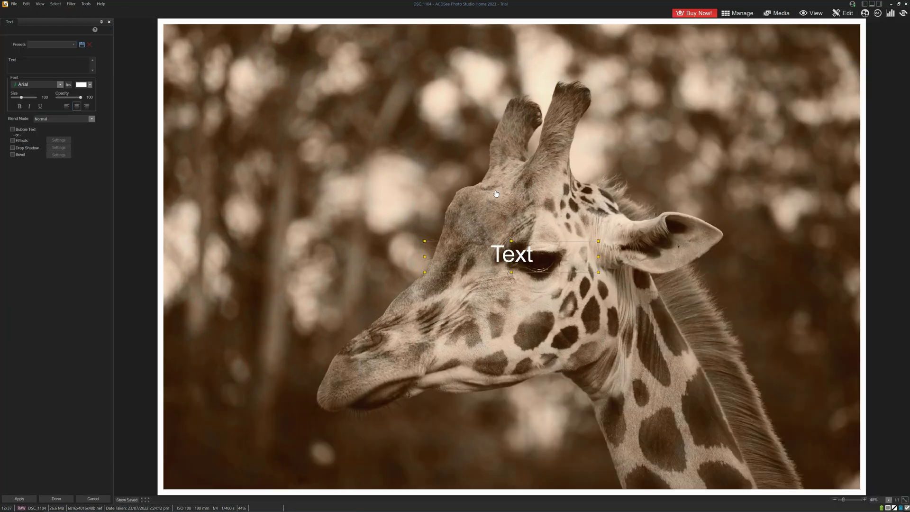
left_click_drag(571, 261, 327, 66)
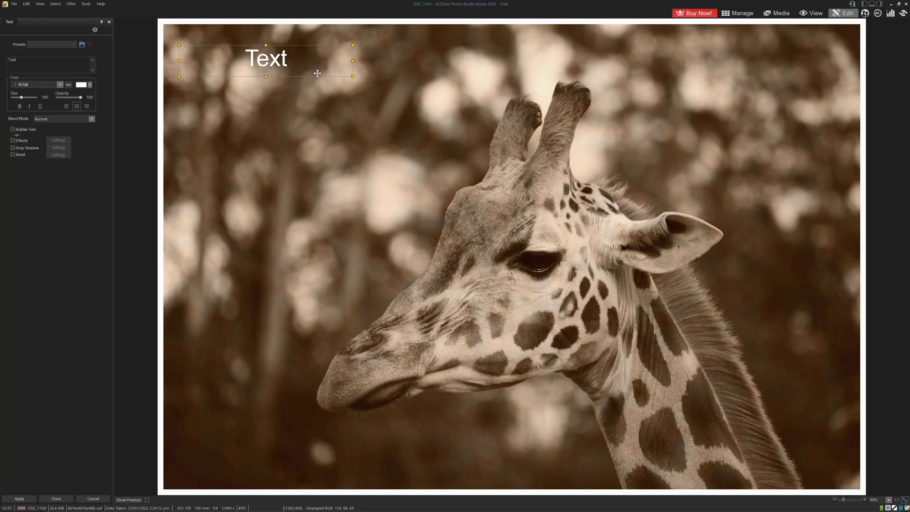
left_click(92, 499)
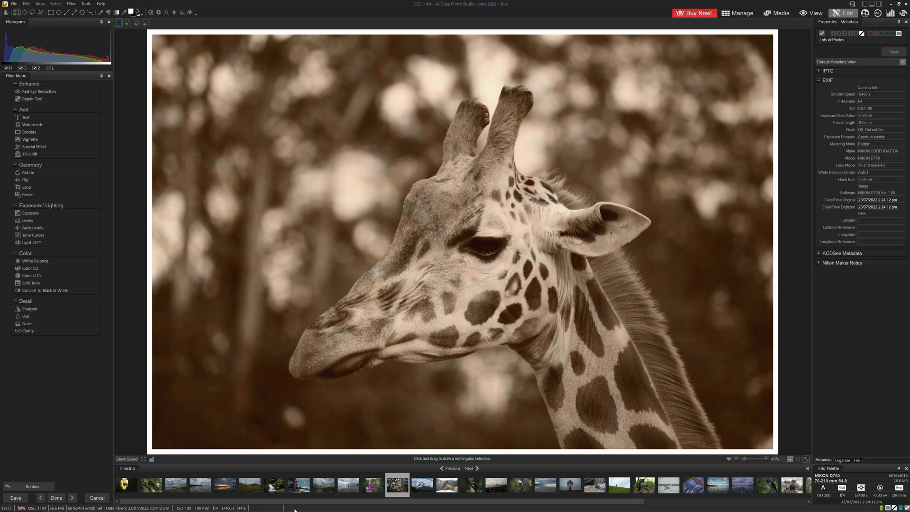
Finish editing the giraffe photo and return to Manage mode
left_click(56, 498)
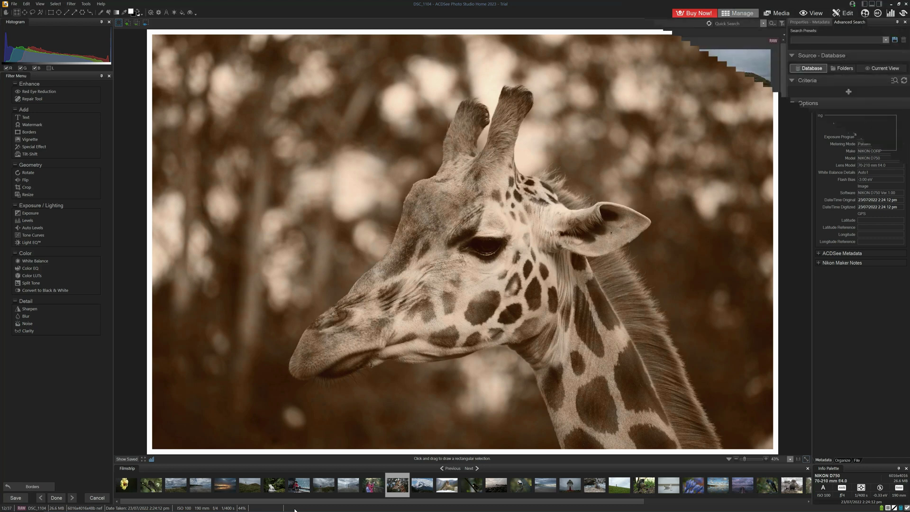